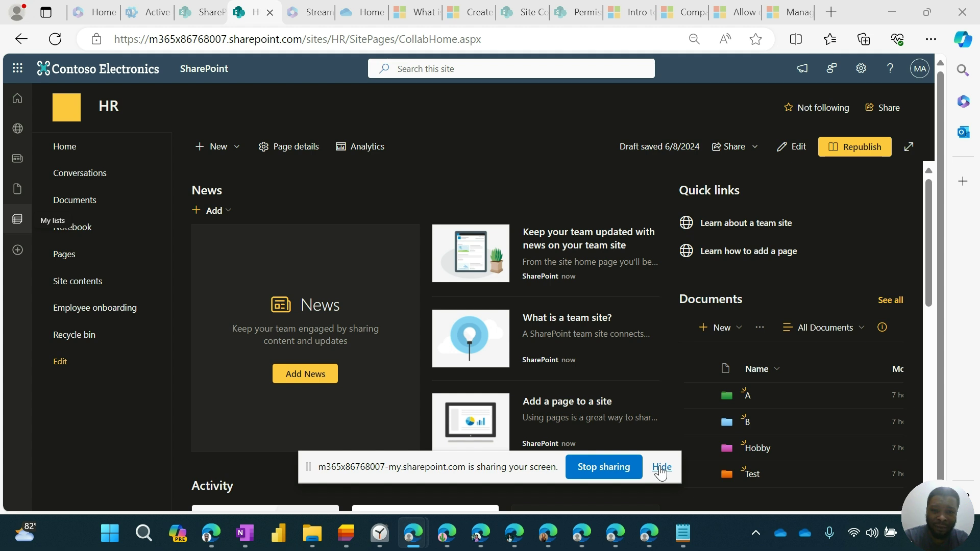
Step: Check which account is signed in to the HR site
click(662, 468)
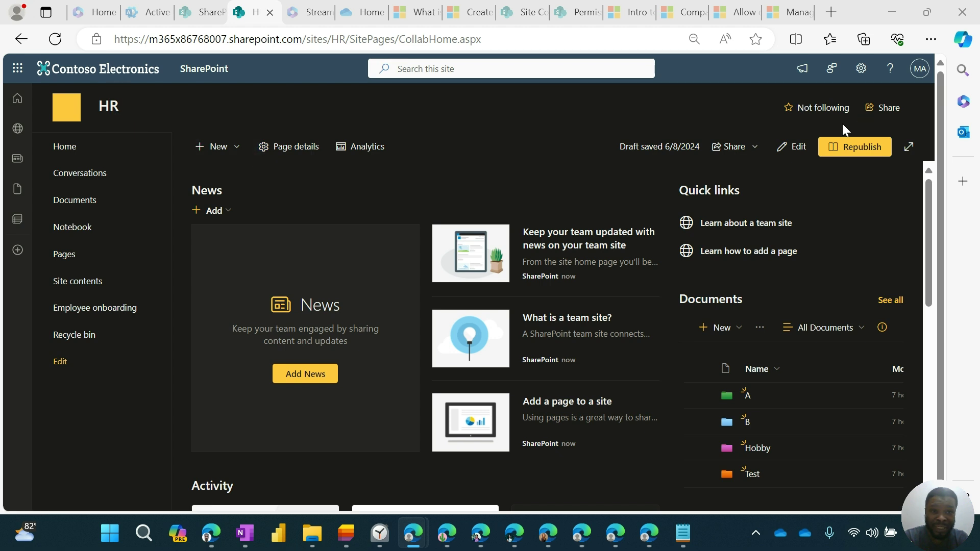
click(921, 73)
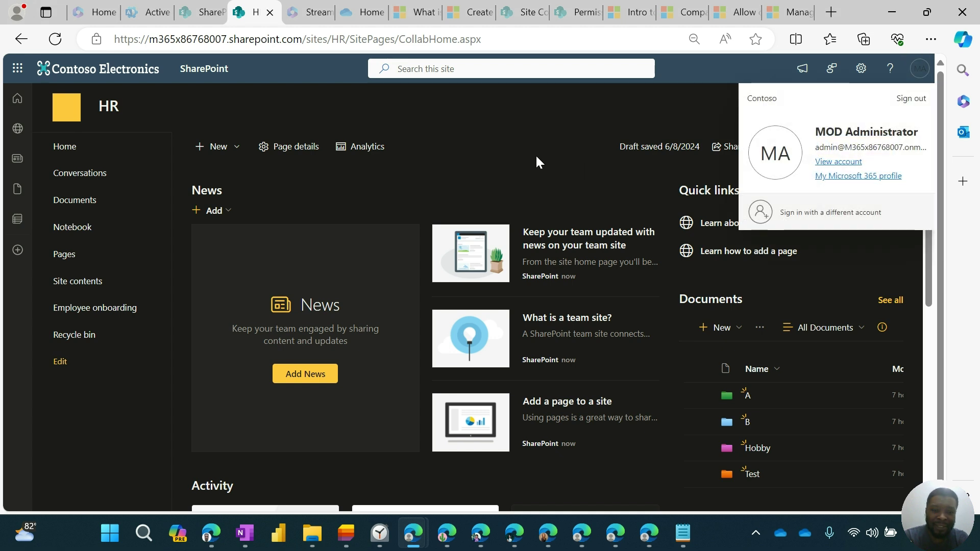
click(480, 91)
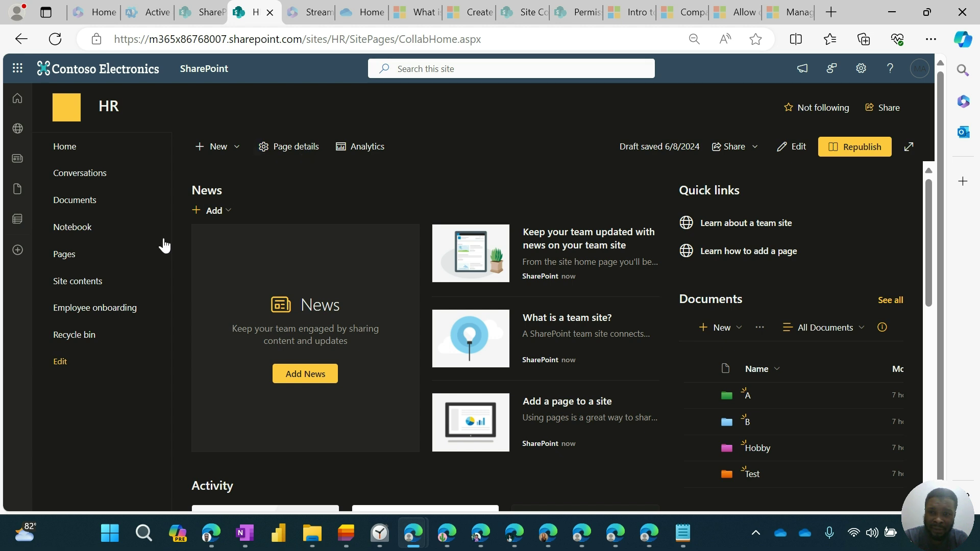
Step: Create a blank document library named Inventory in the HR site's contents, keeping it shown in site navigation
click(96, 282)
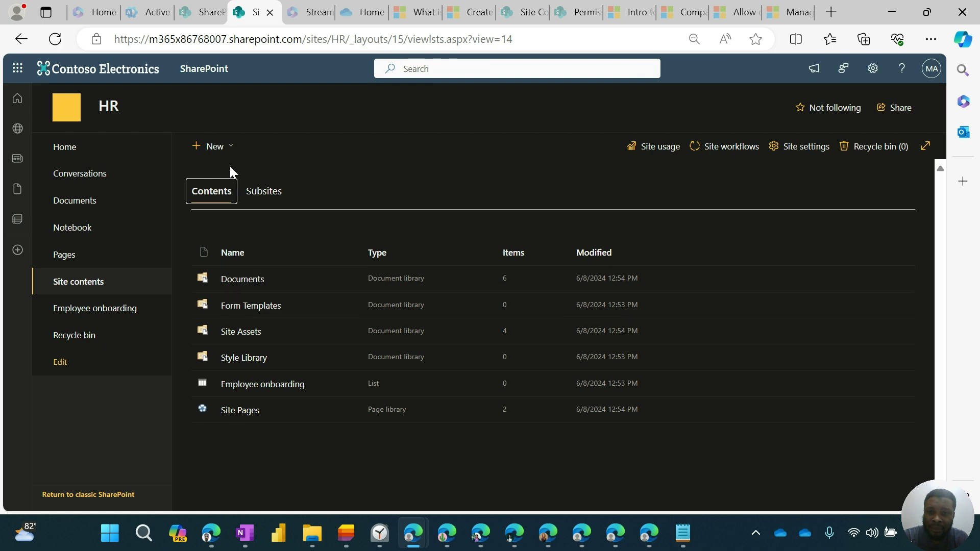
click(224, 148)
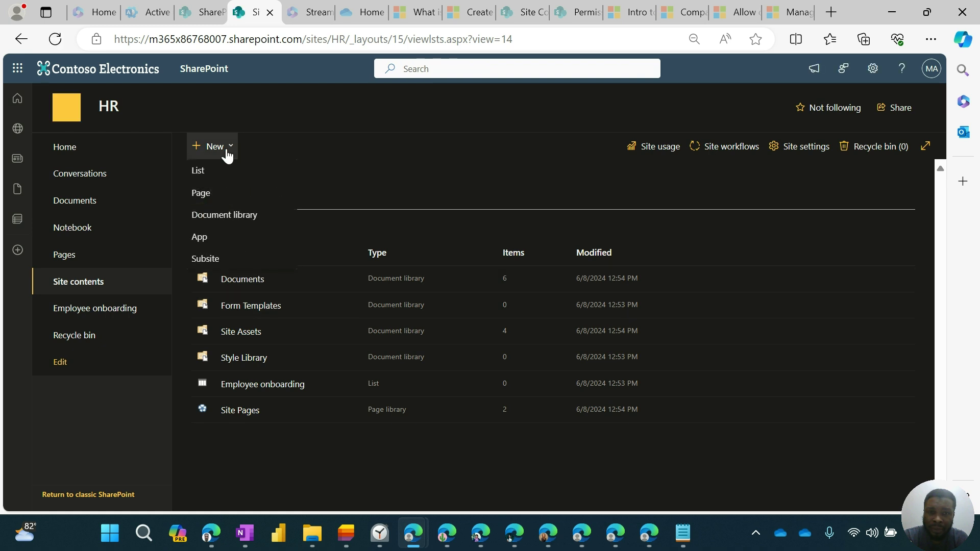
click(207, 217)
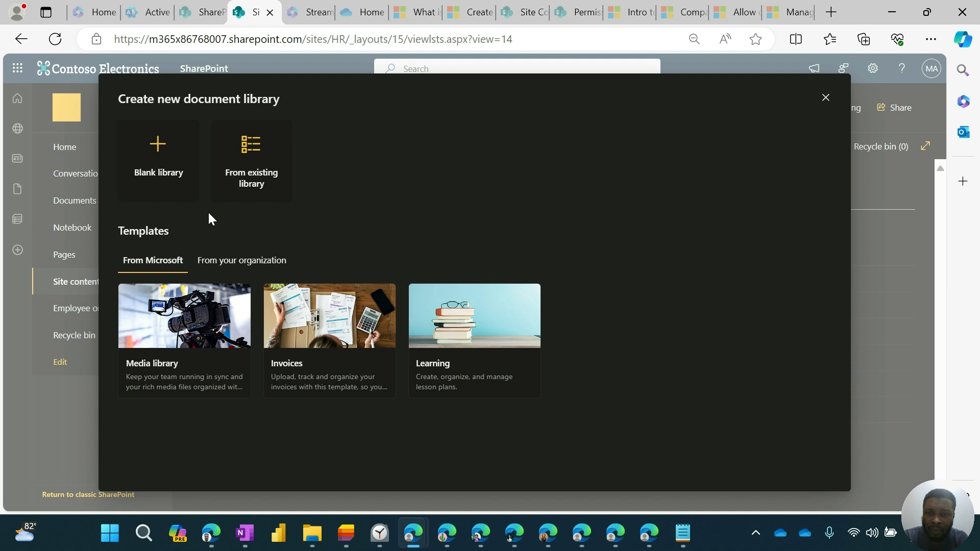
click(156, 169)
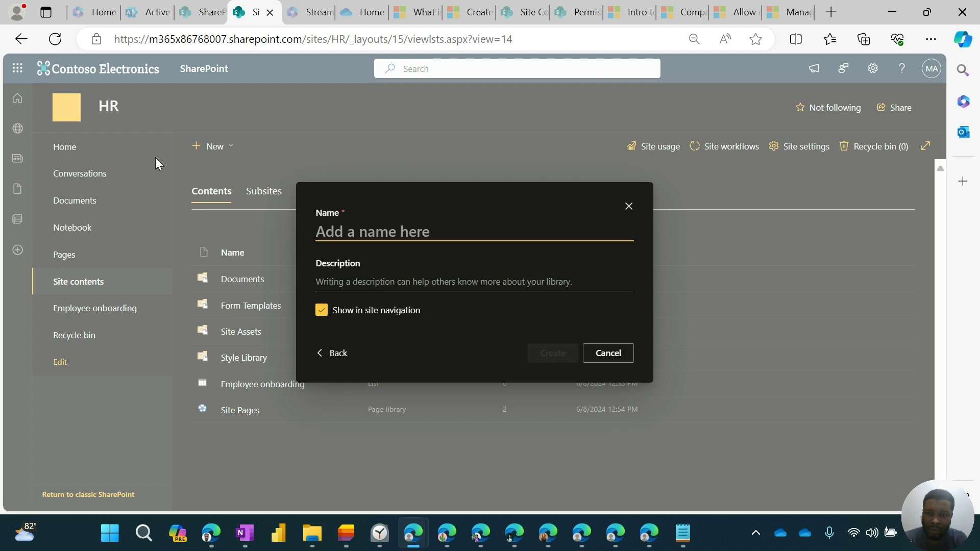
text(In)
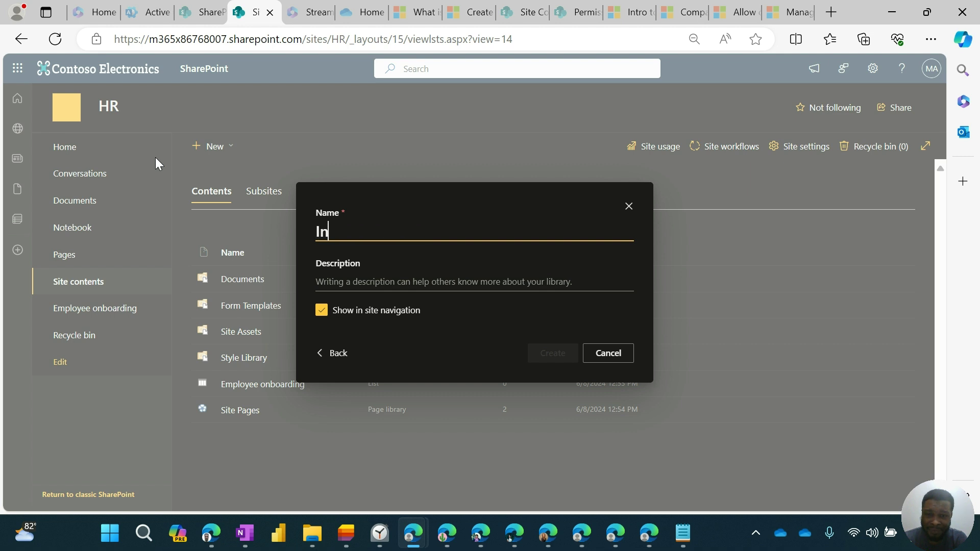
text(ve)
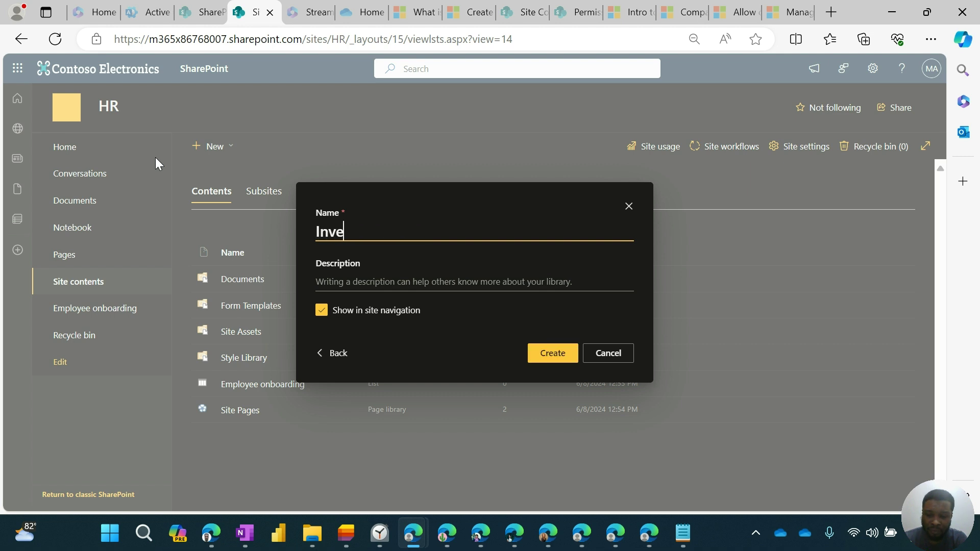
text(ntory)
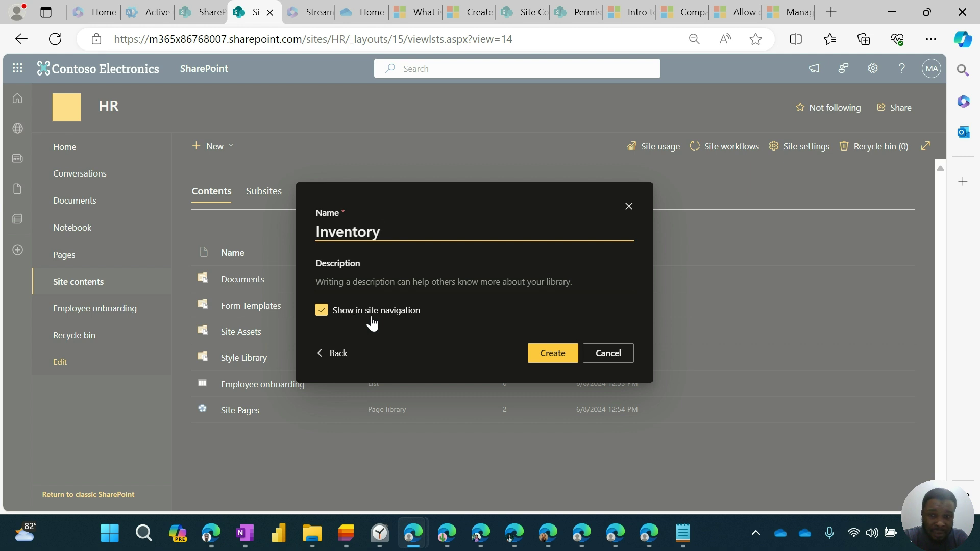
click(562, 357)
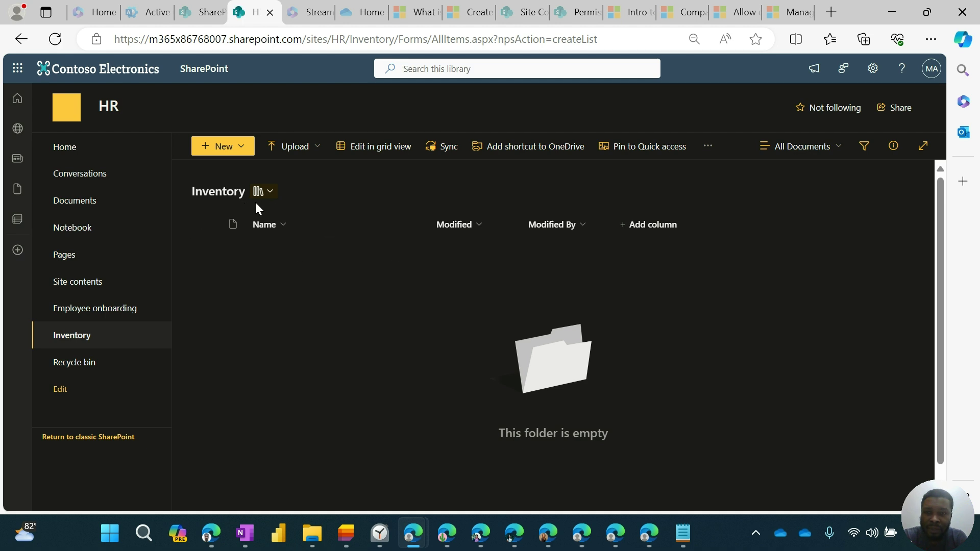
Step: Create a new Excel workbook in the Inventory library and close it to return to the library
click(242, 149)
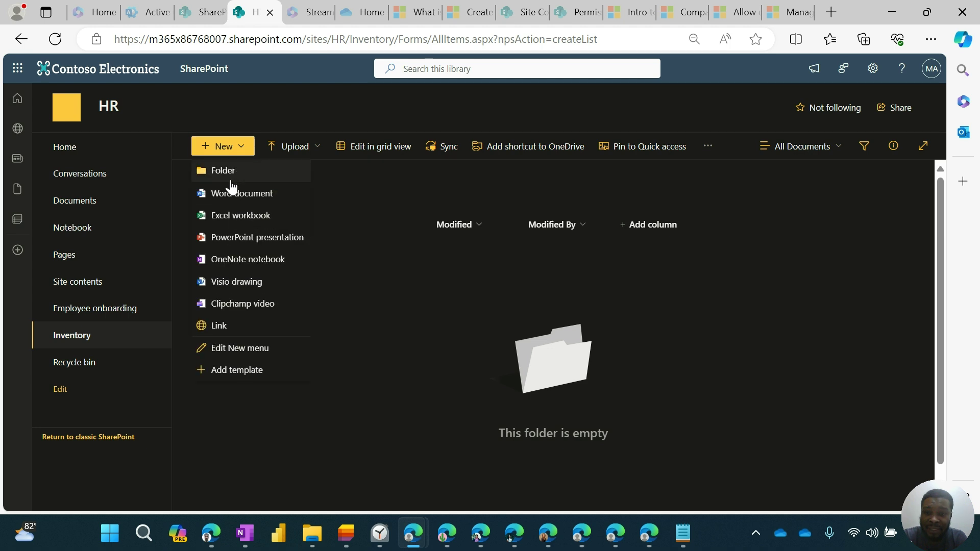
click(229, 217)
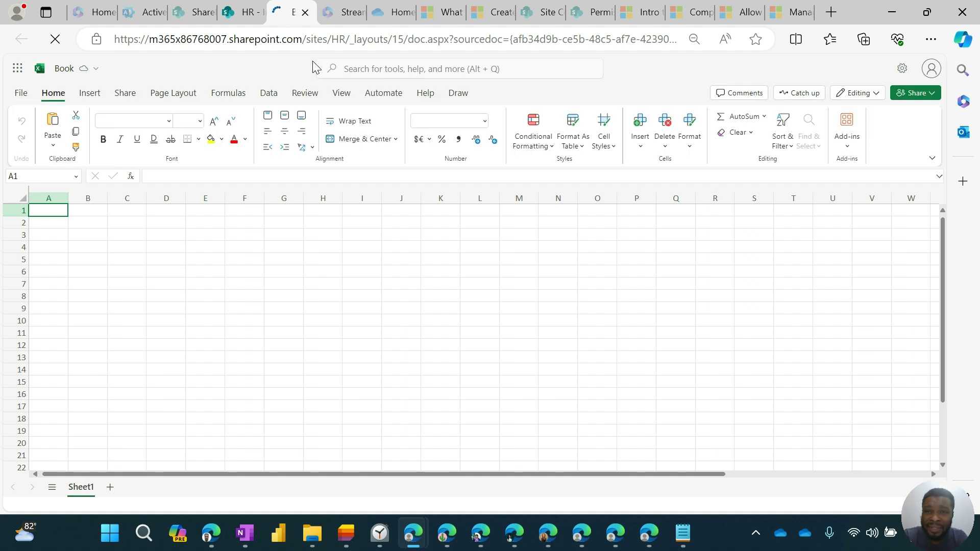
click(306, 13)
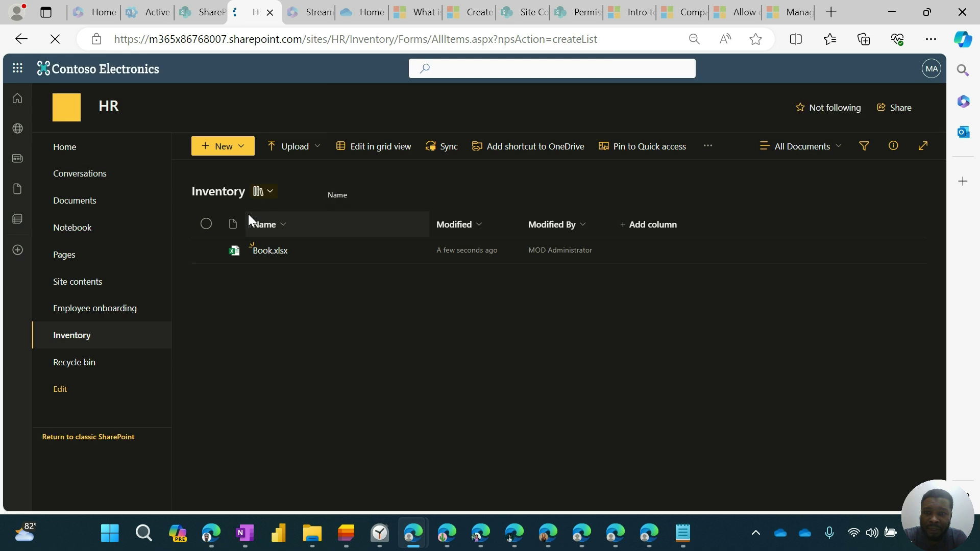
Step: Create a folder named Contractors with the light red folder color in the Inventory library
click(242, 149)
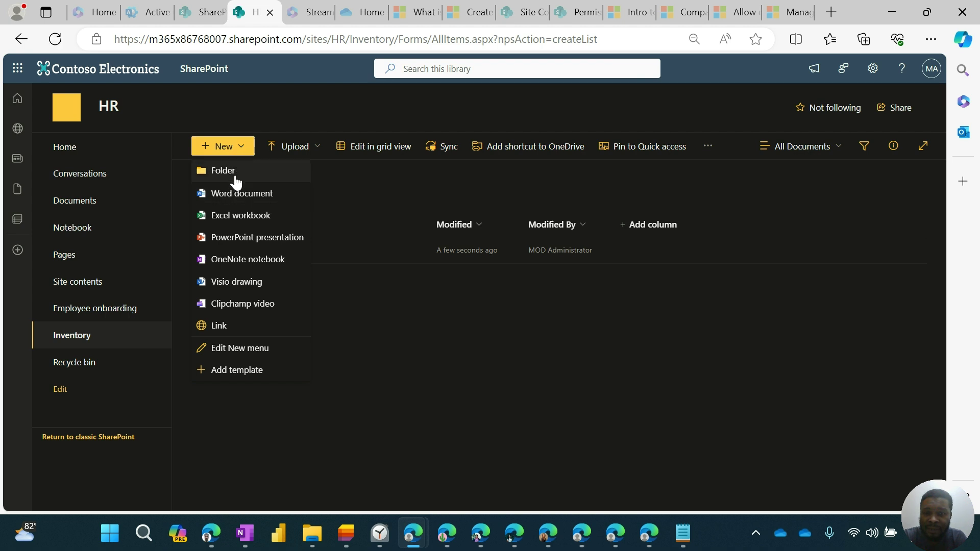
click(239, 172)
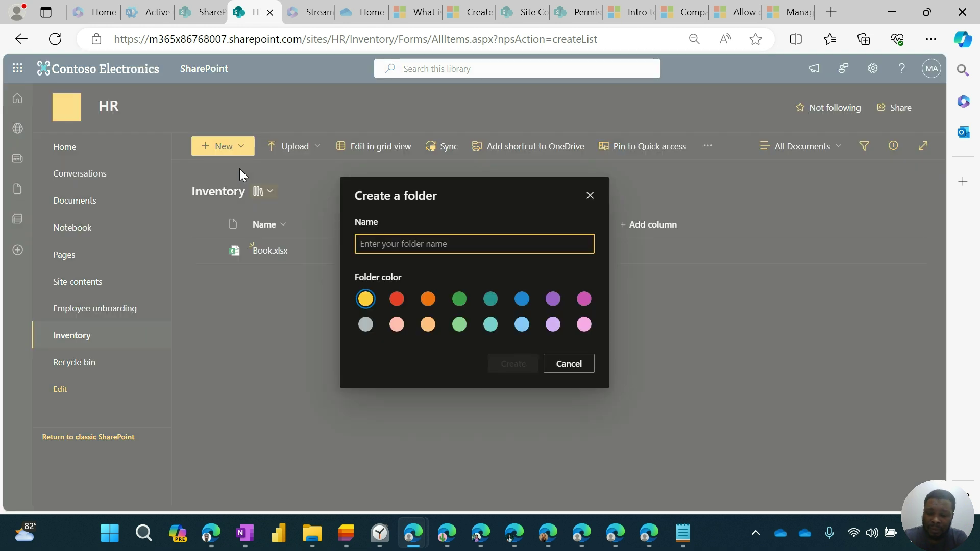
text(Con)
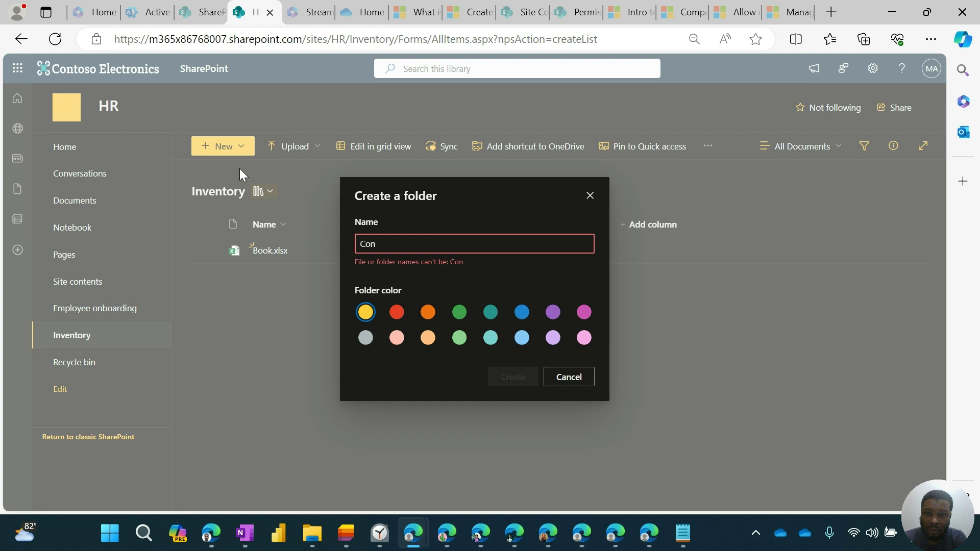
text(tra)
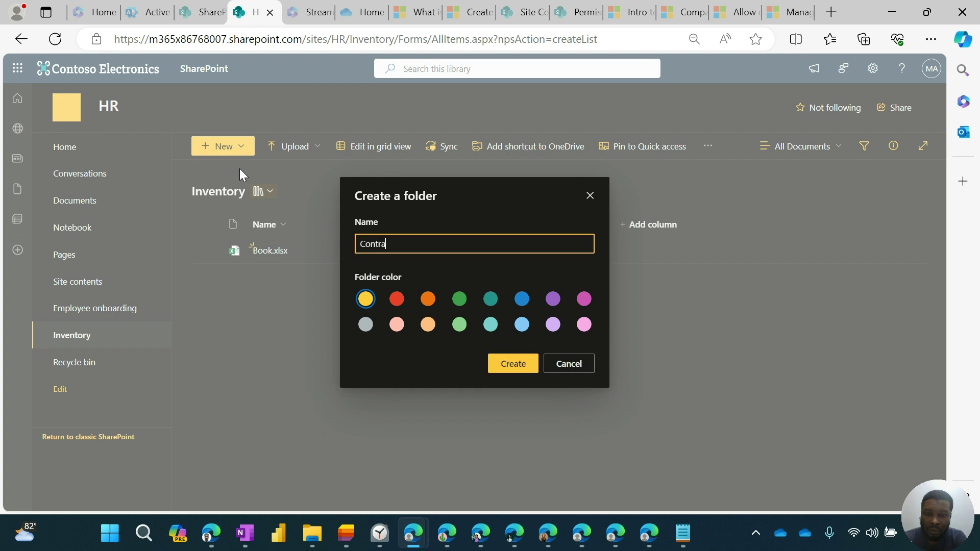
text(ctors)
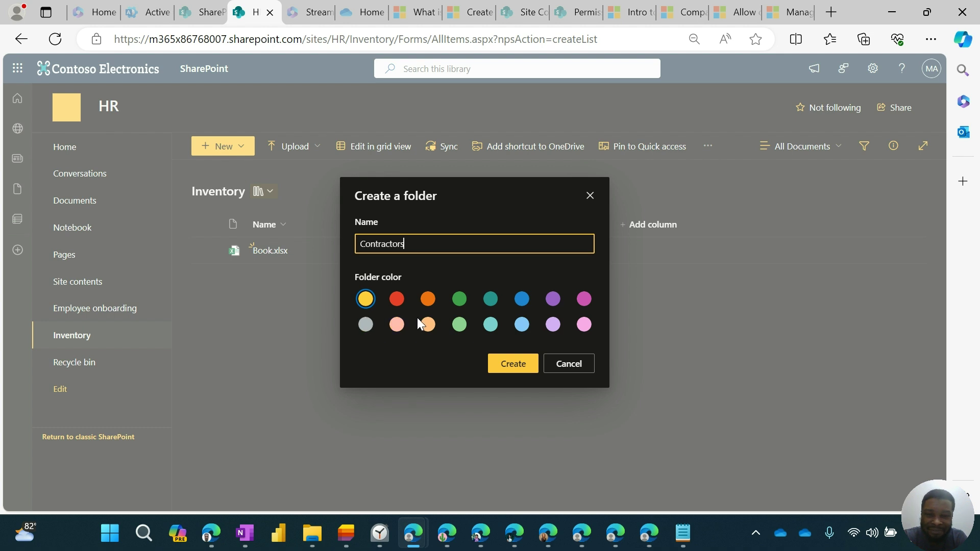
click(397, 326)
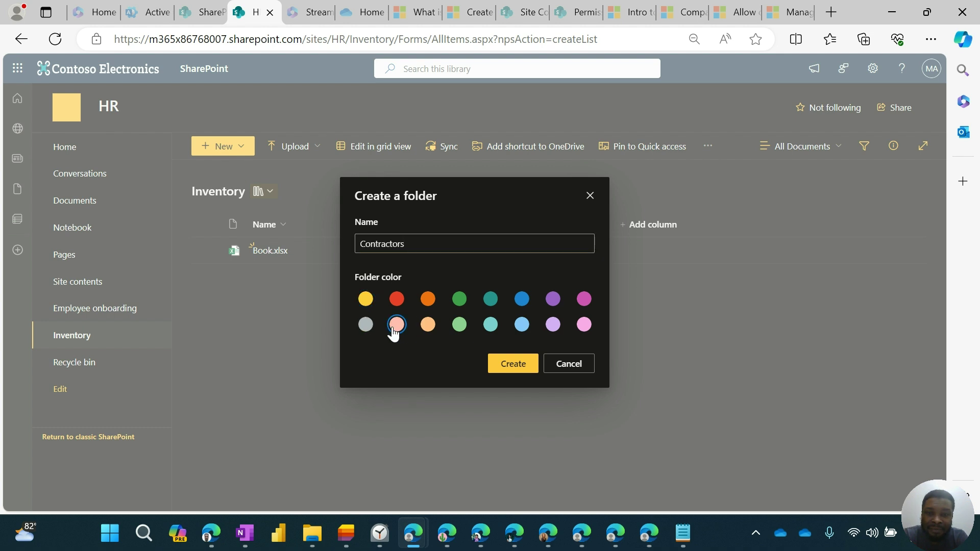
click(510, 370)
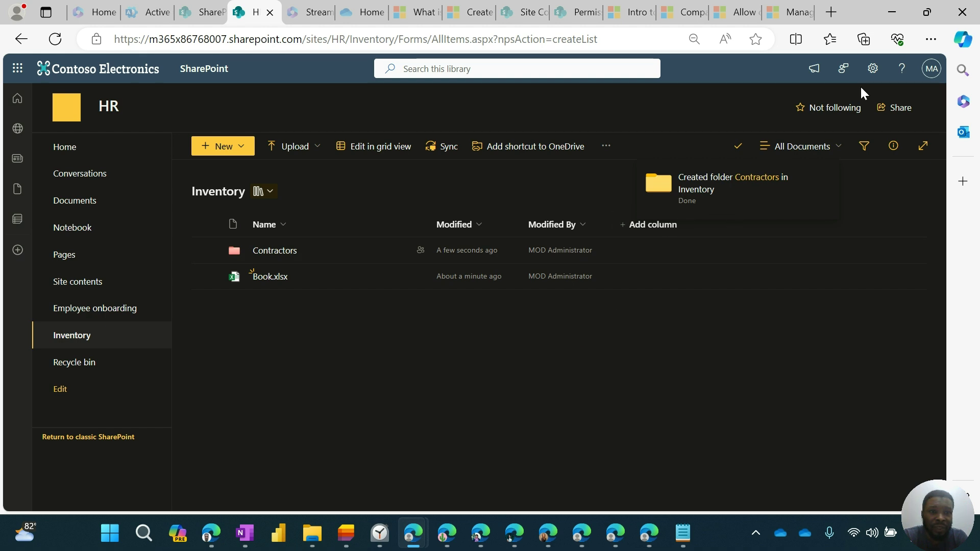
Step: Save the Inventory library as a template with file name doc and template name doc, including its content
click(873, 69)
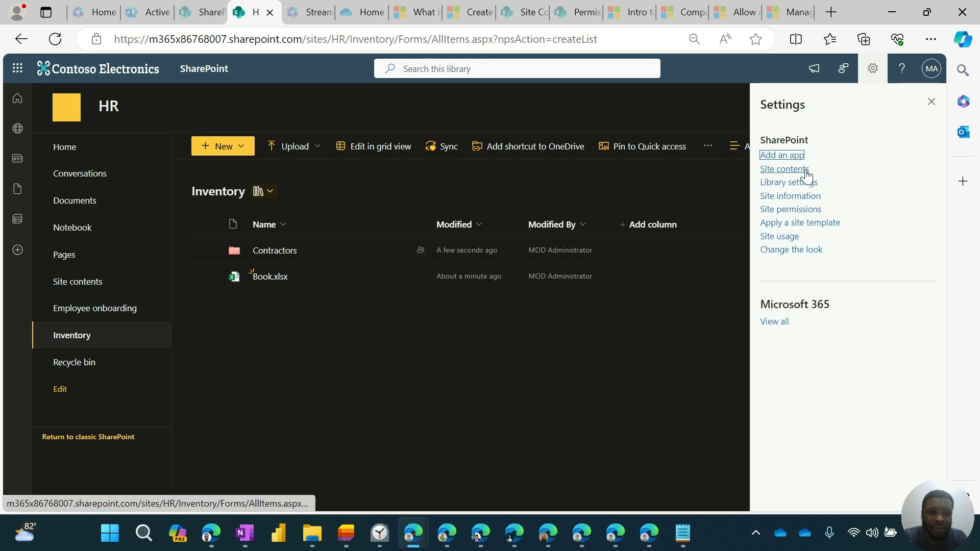
click(794, 187)
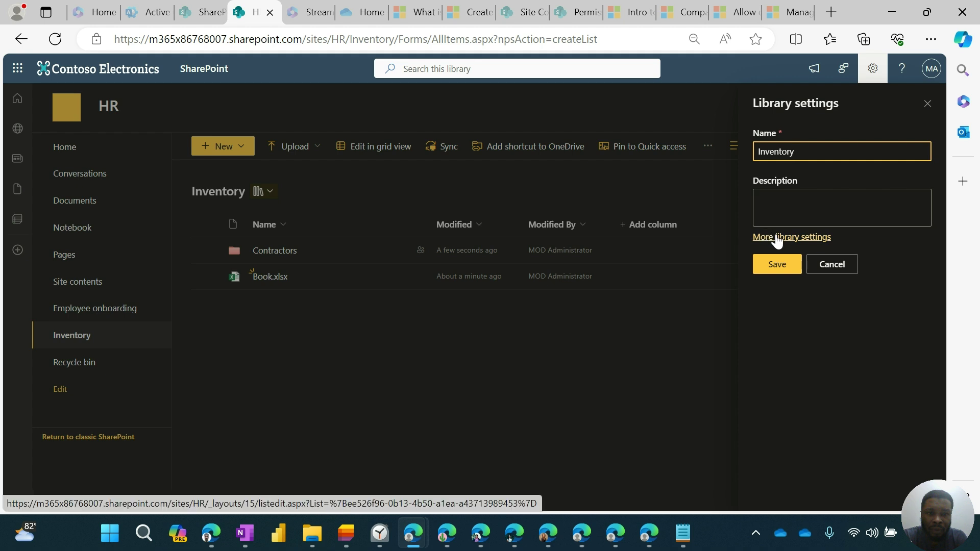
click(777, 238)
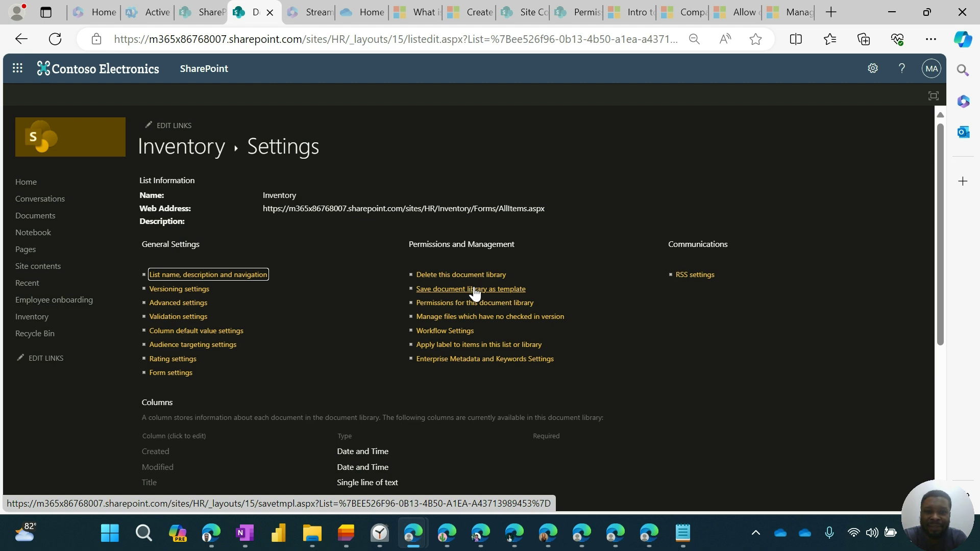
click(449, 291)
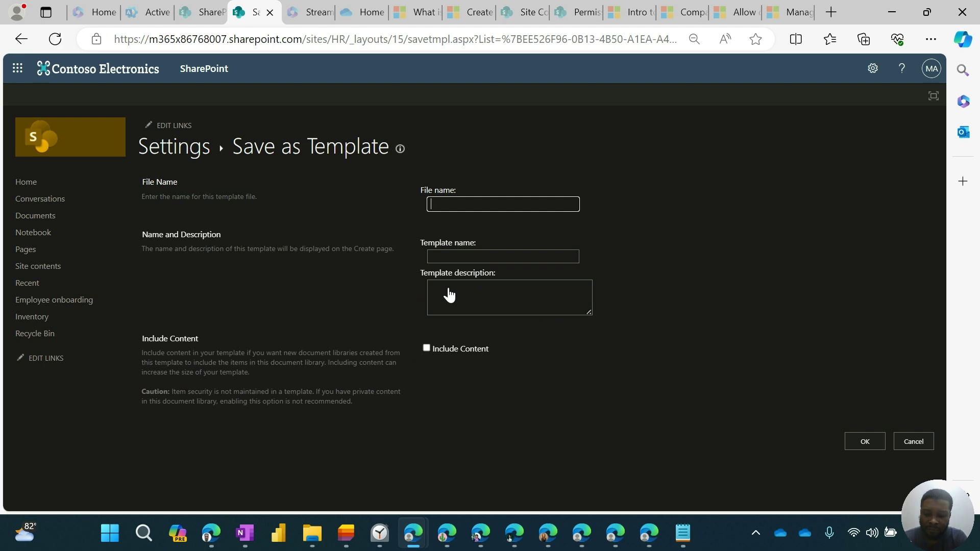
text(doc)
click(458, 262)
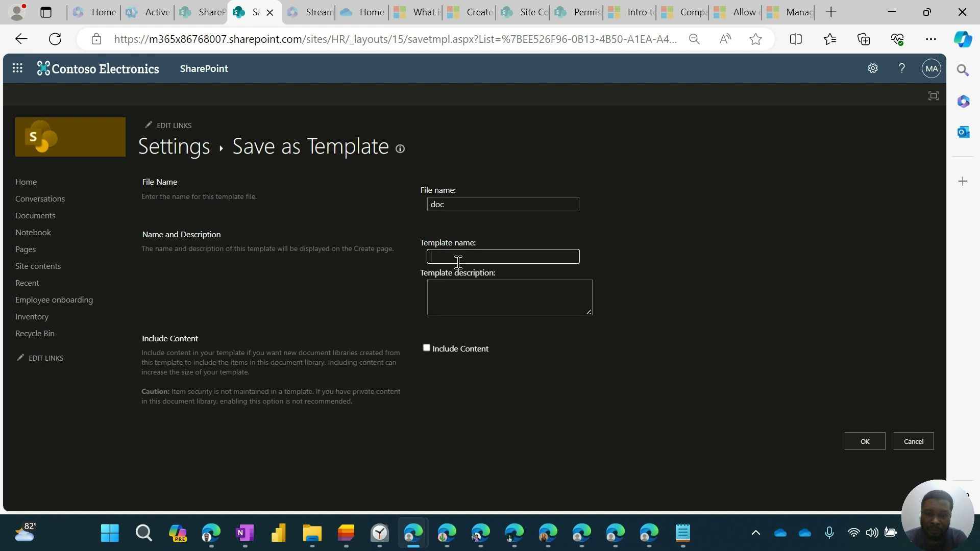
text(doc)
click(428, 348)
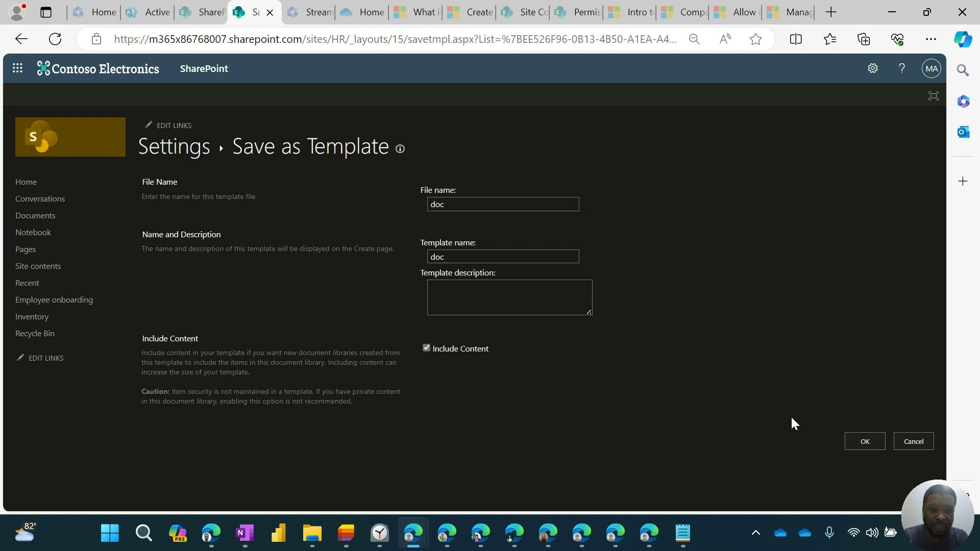
click(863, 443)
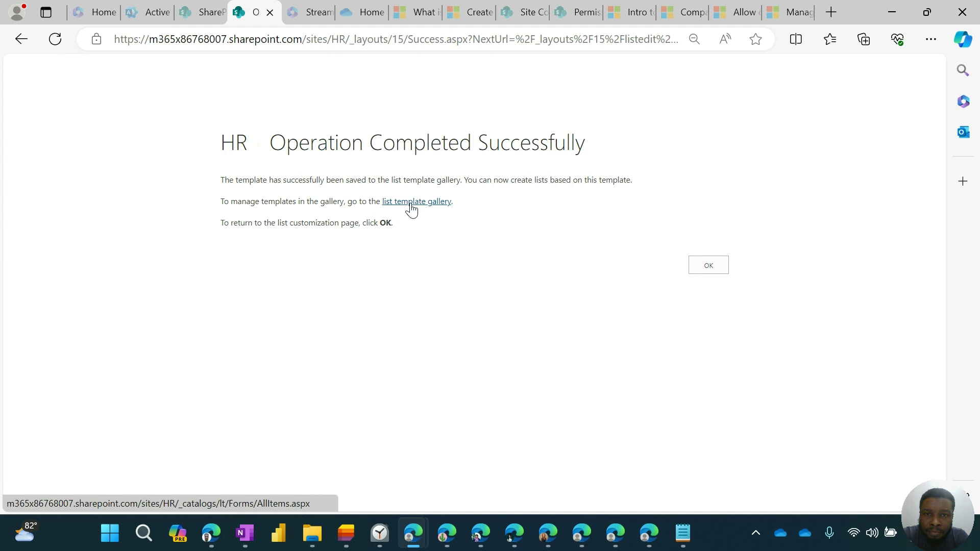
Step: Look up the saved doc template in the list template gallery
click(411, 204)
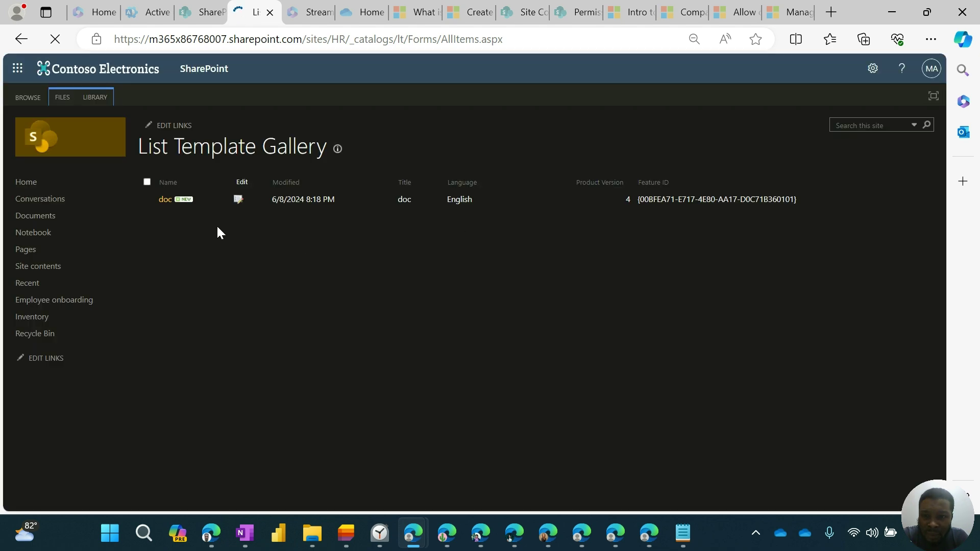
click(166, 200)
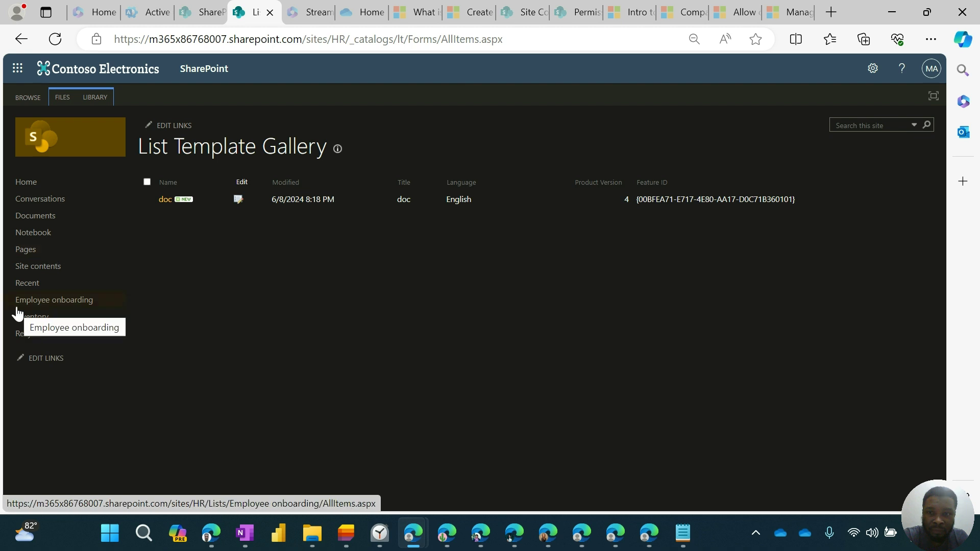
Step: Create a new list in the HR site from Microsoft's Expense tracker template, keeping the name Expense tracker and showing it in site navigation
click(36, 273)
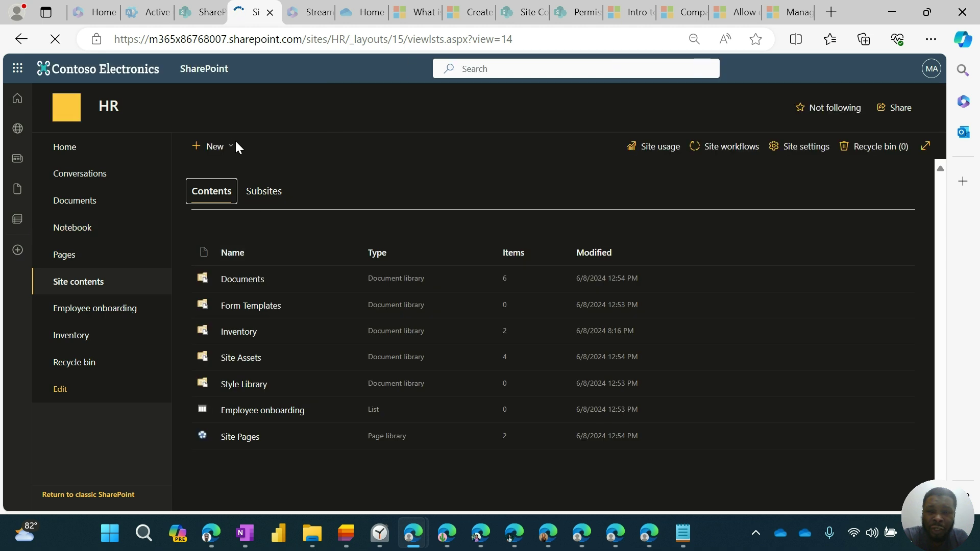
click(233, 148)
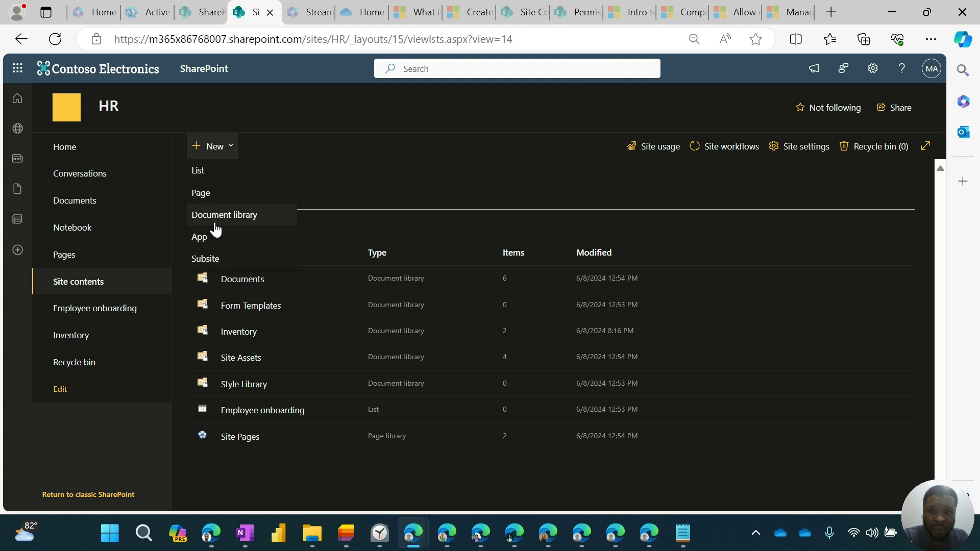
click(224, 171)
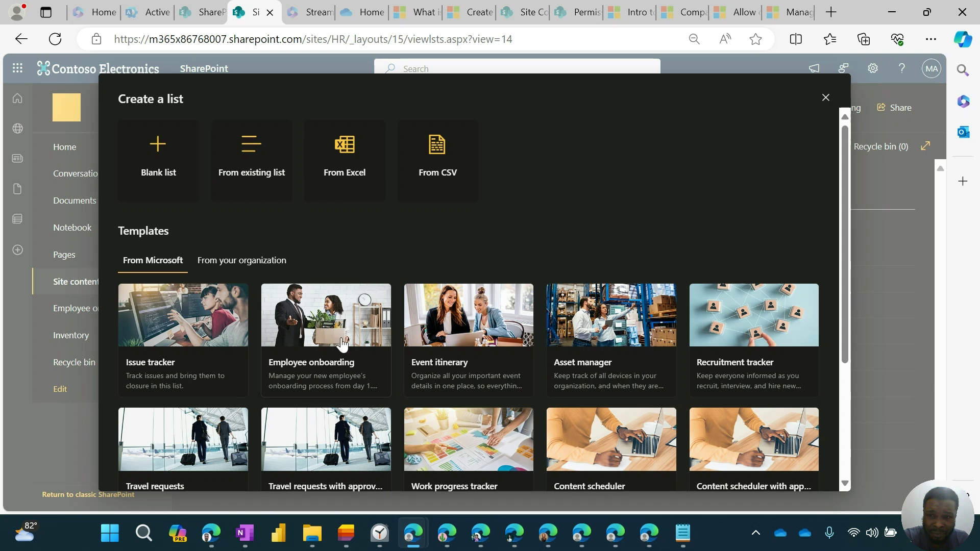
scroll(343, 345, down, 2)
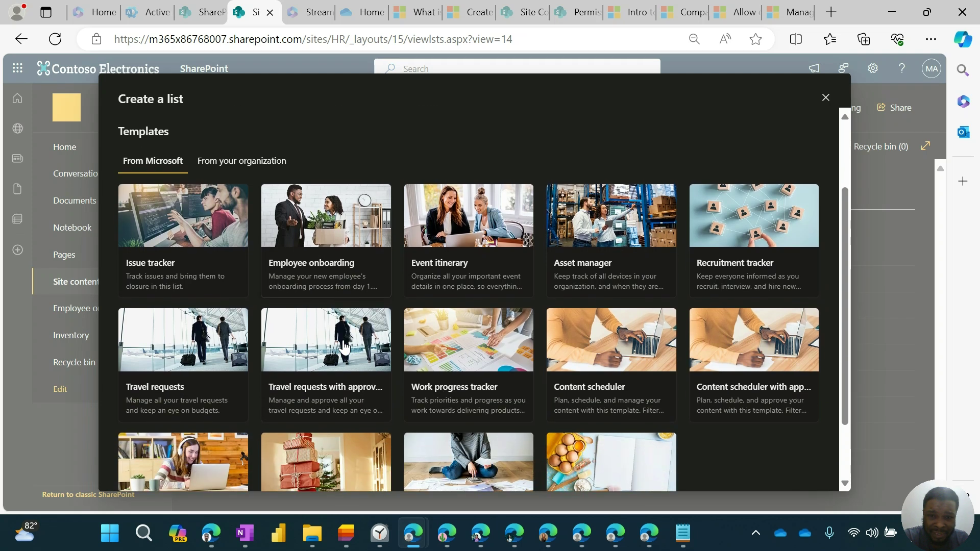
scroll(344, 347, down, 2)
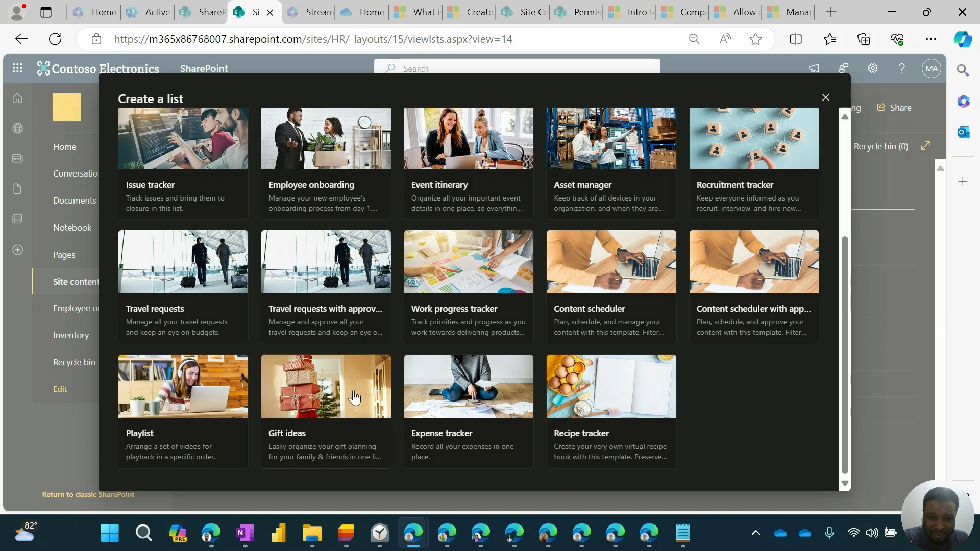
click(459, 407)
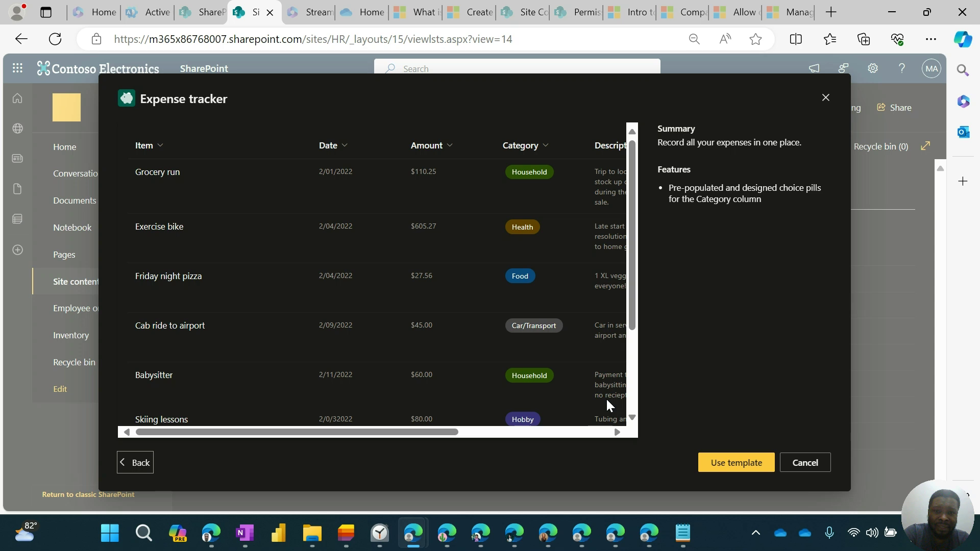
click(718, 463)
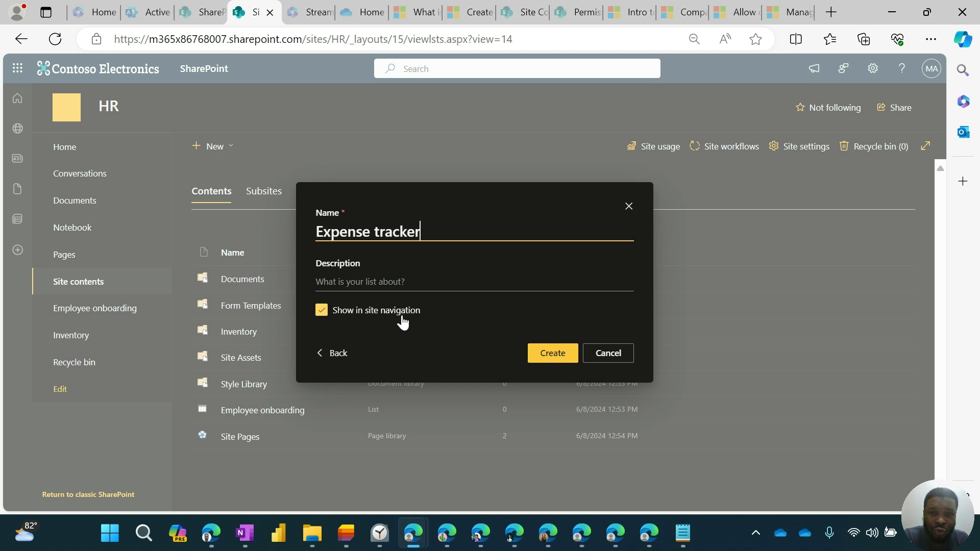
click(554, 352)
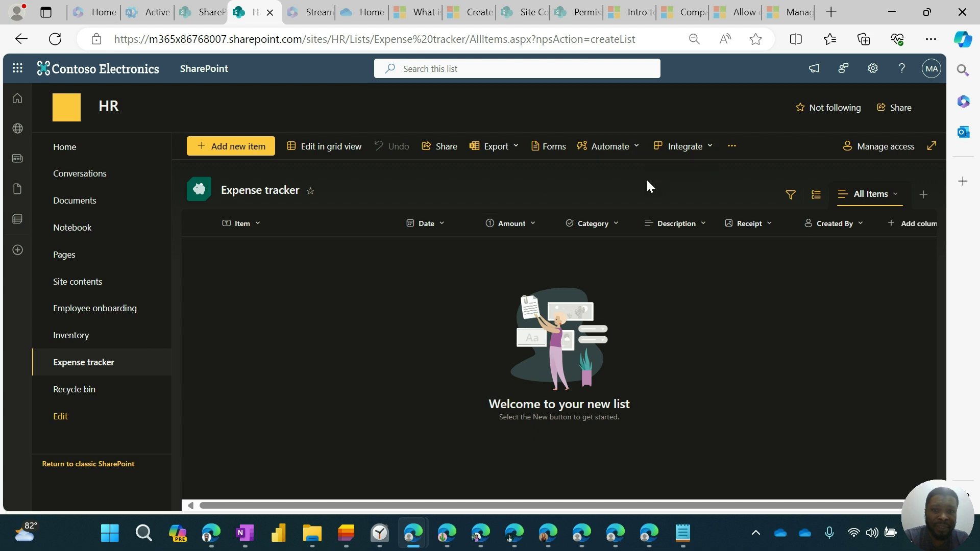
Step: Save the Expense tracker list as a template with file name list and template name list, including its content
click(875, 73)
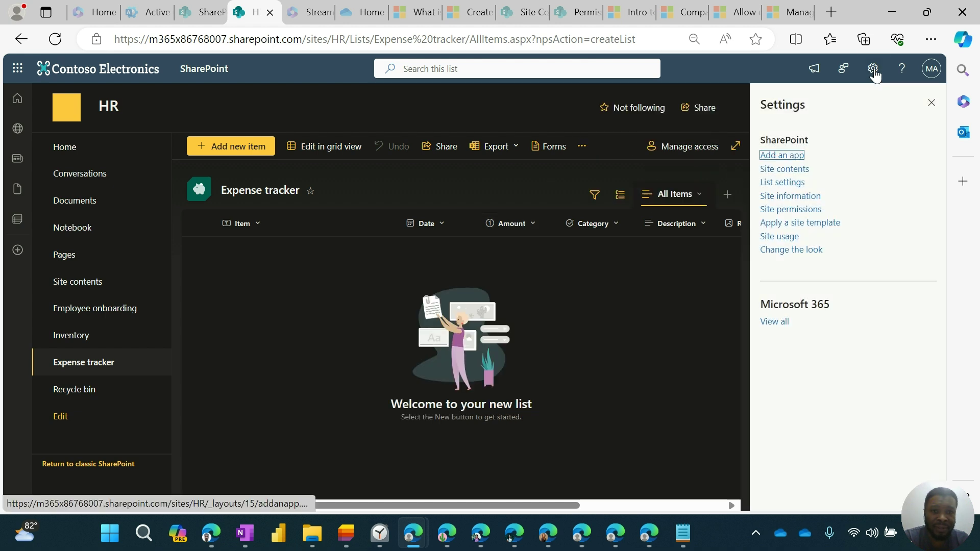
click(784, 183)
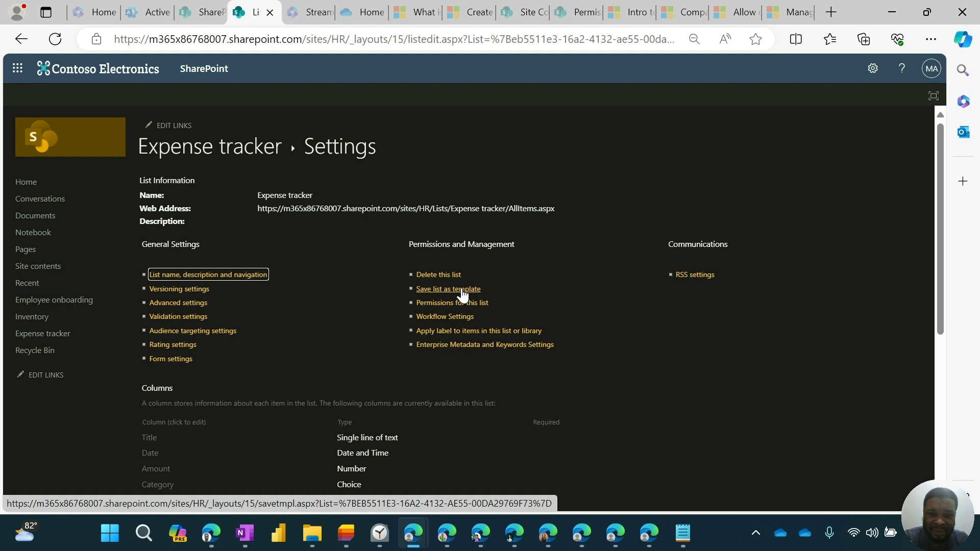
click(460, 294)
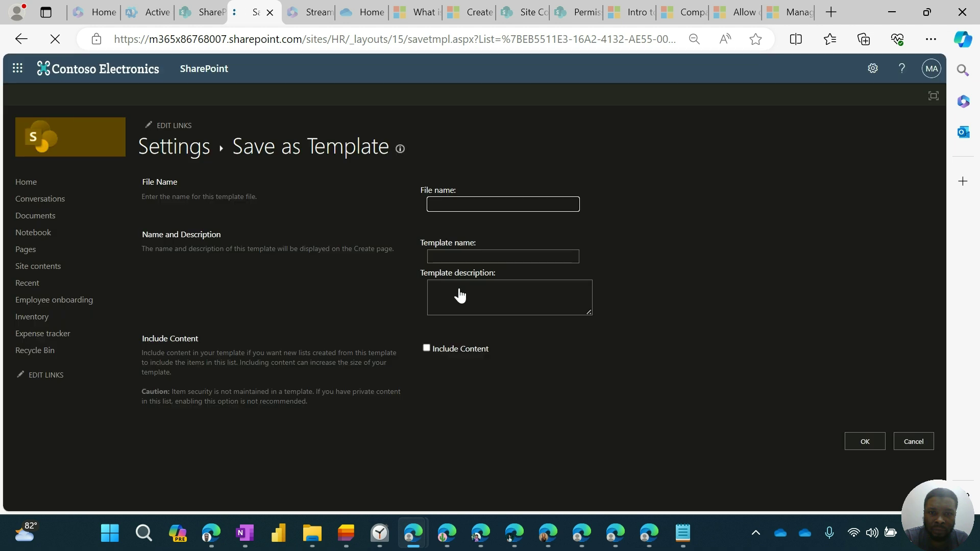
text(list)
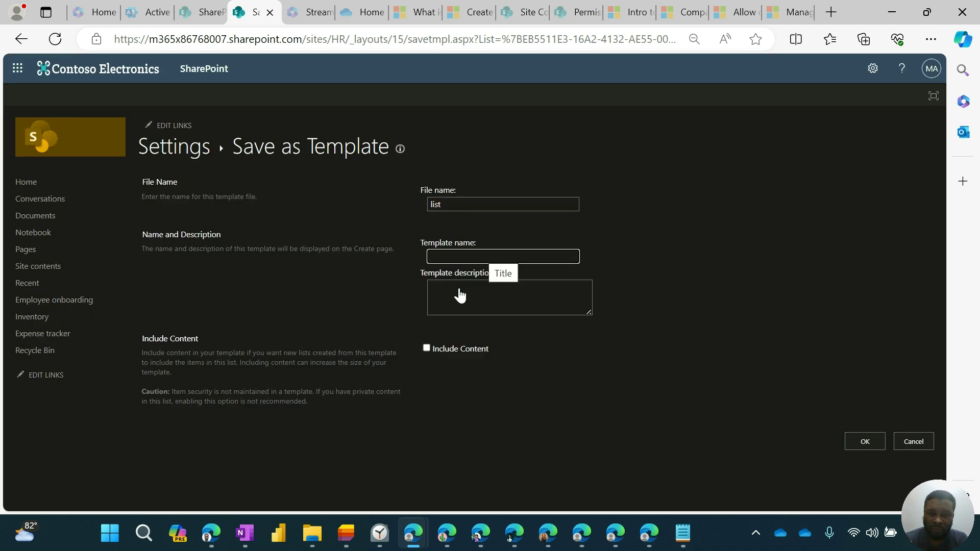
text(list)
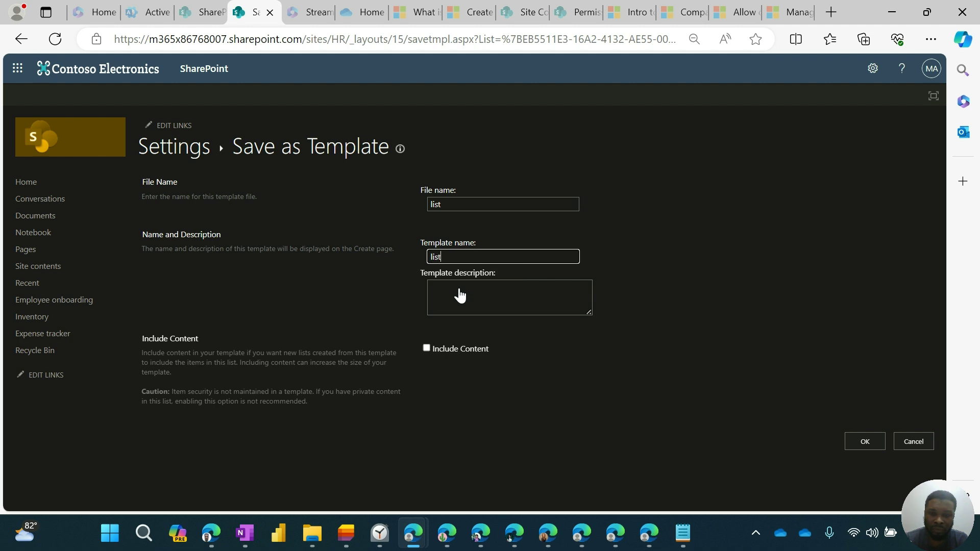
click(425, 350)
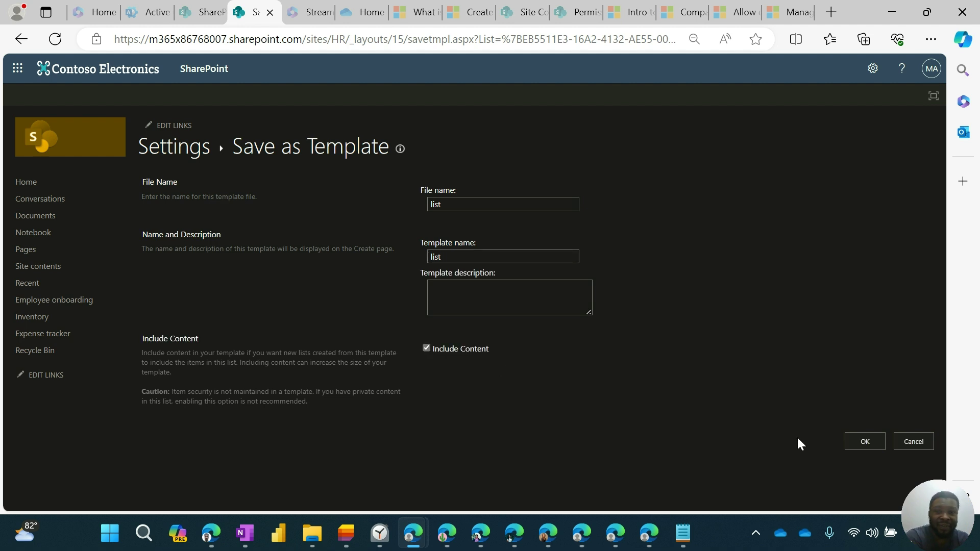
click(867, 438)
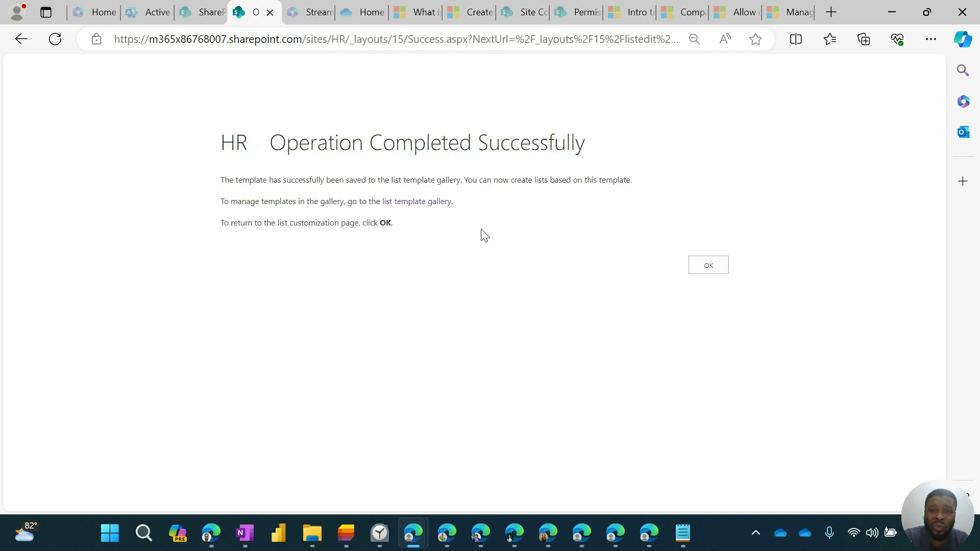
Step: Download the saved list template from the list template gallery, and go to the HR site's home page
click(437, 206)
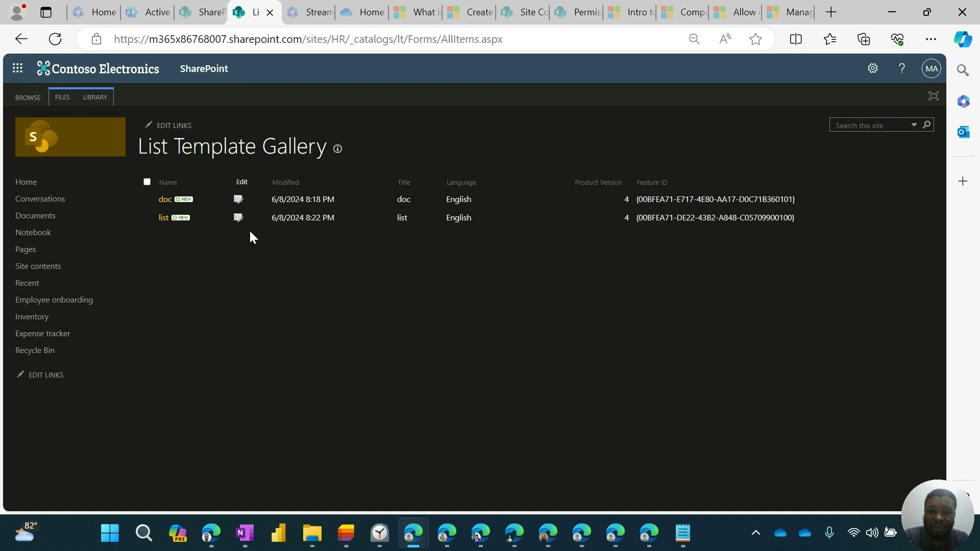
click(164, 219)
click(595, 341)
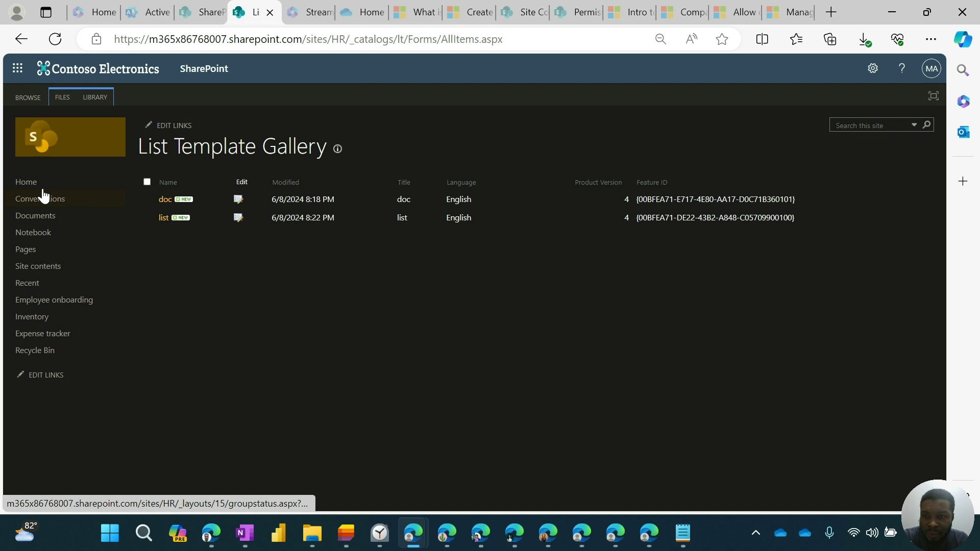
click(39, 183)
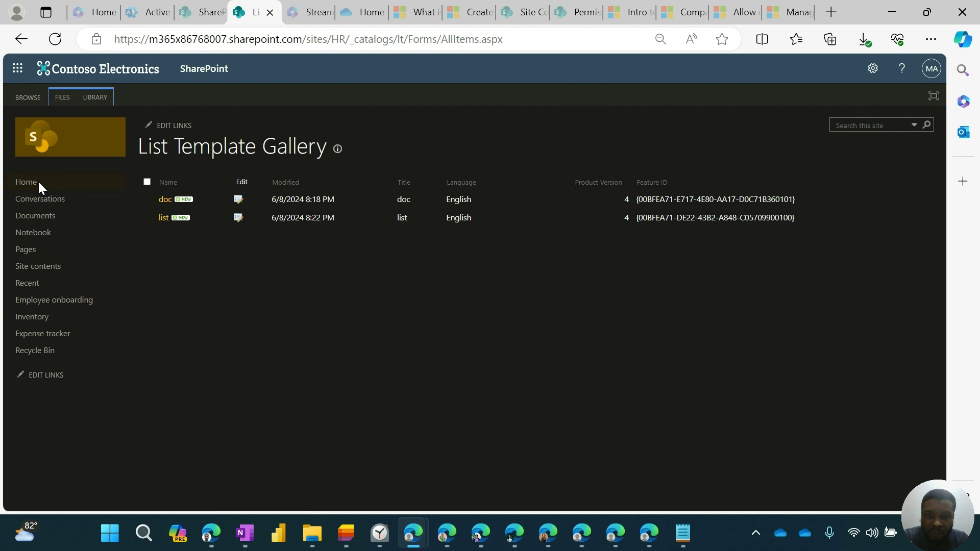